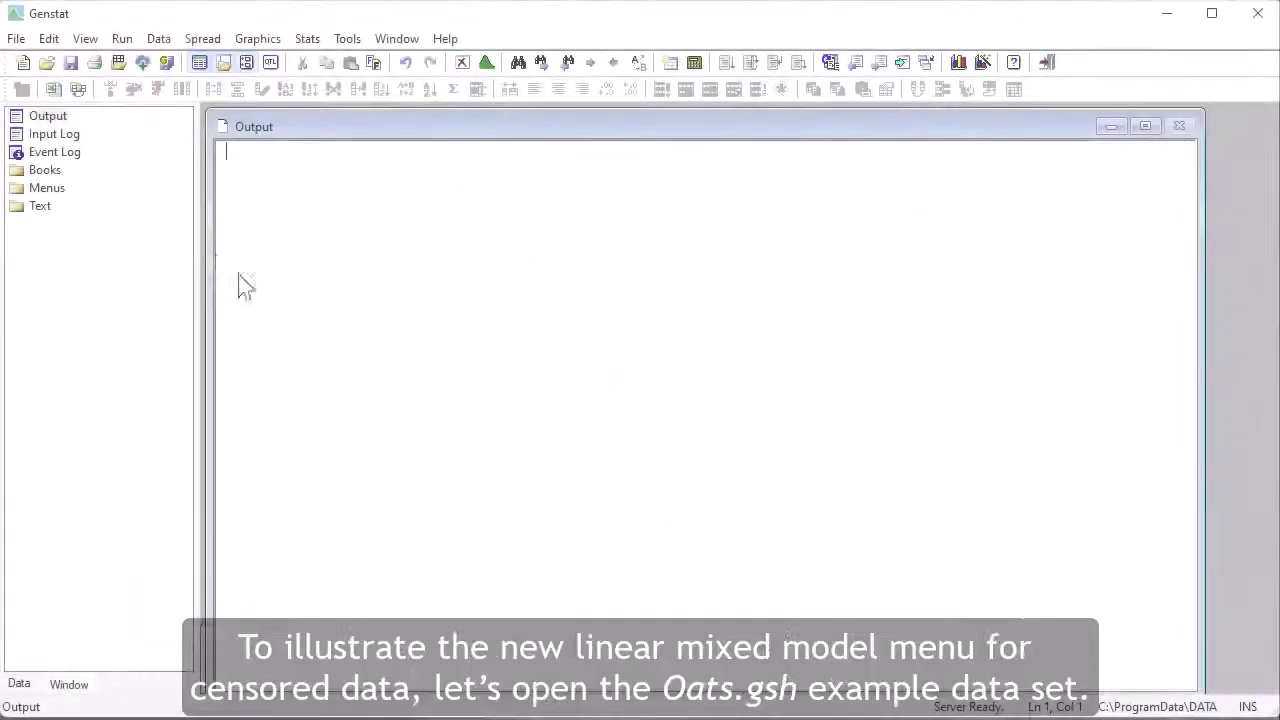
Search the example data sets for 'oat' and load Oats.gsh into a spreadsheet.
left_click(16, 38)
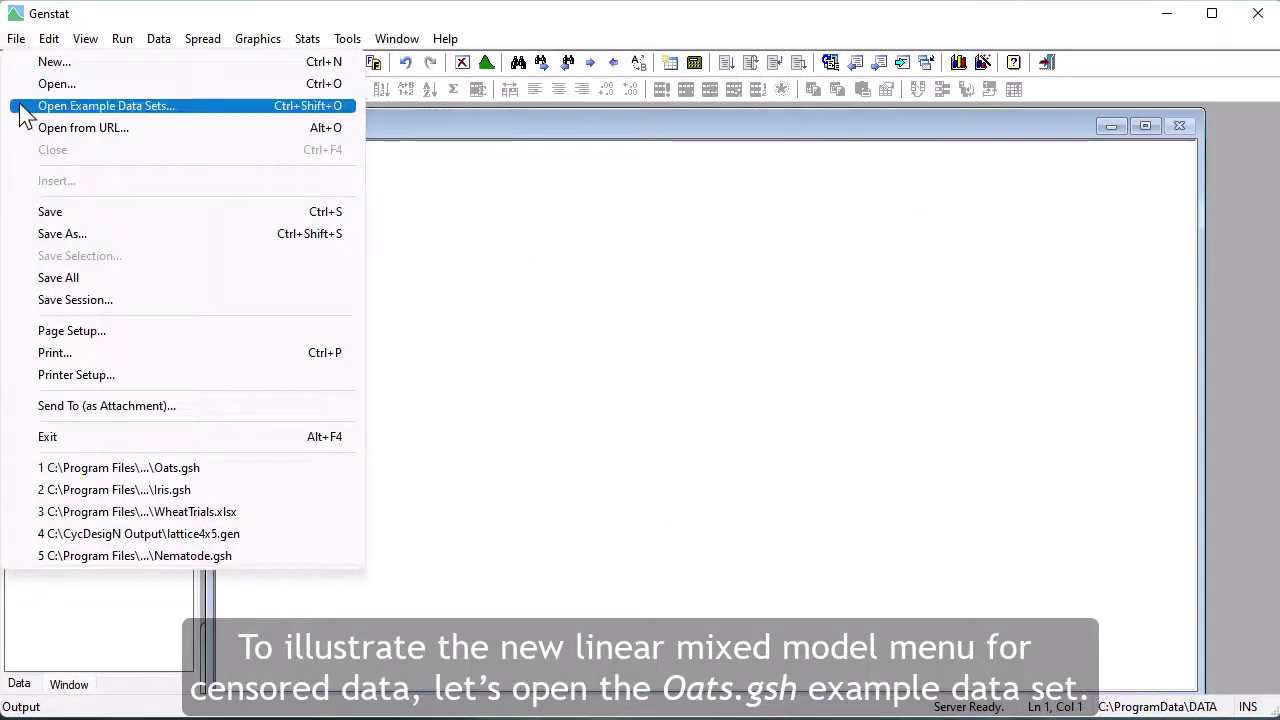
left_click(21, 107)
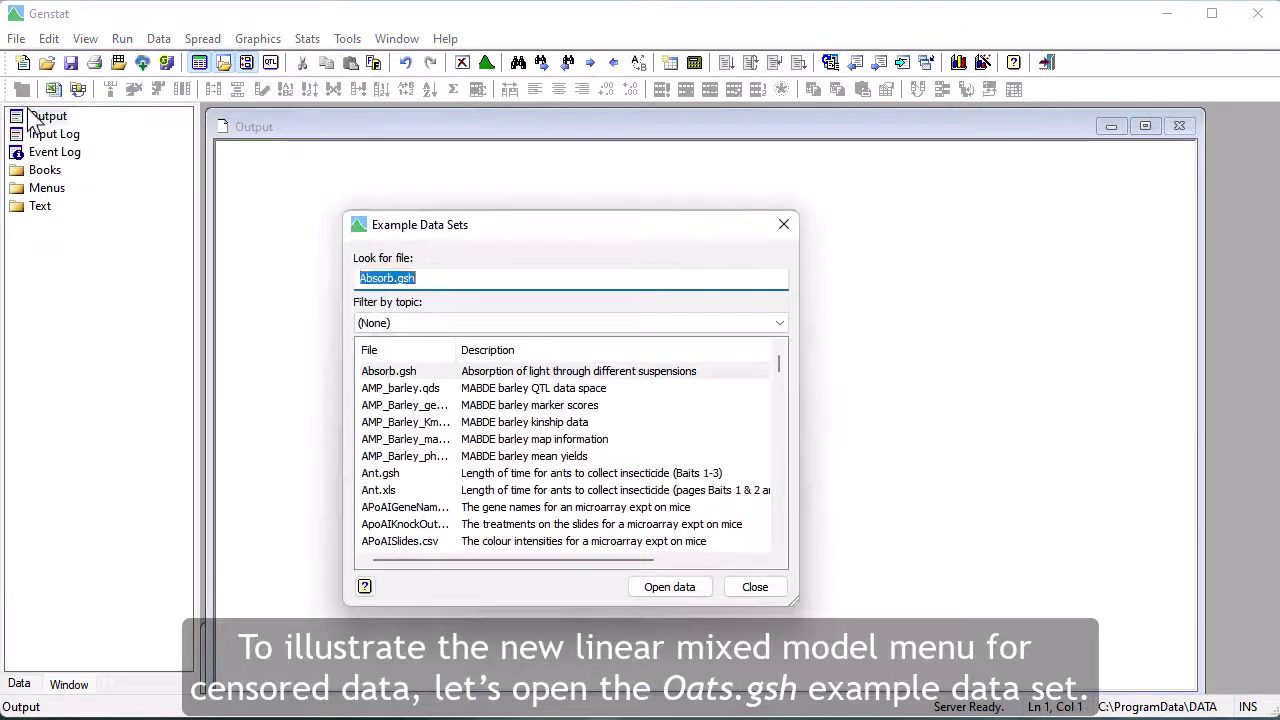
type("oats")
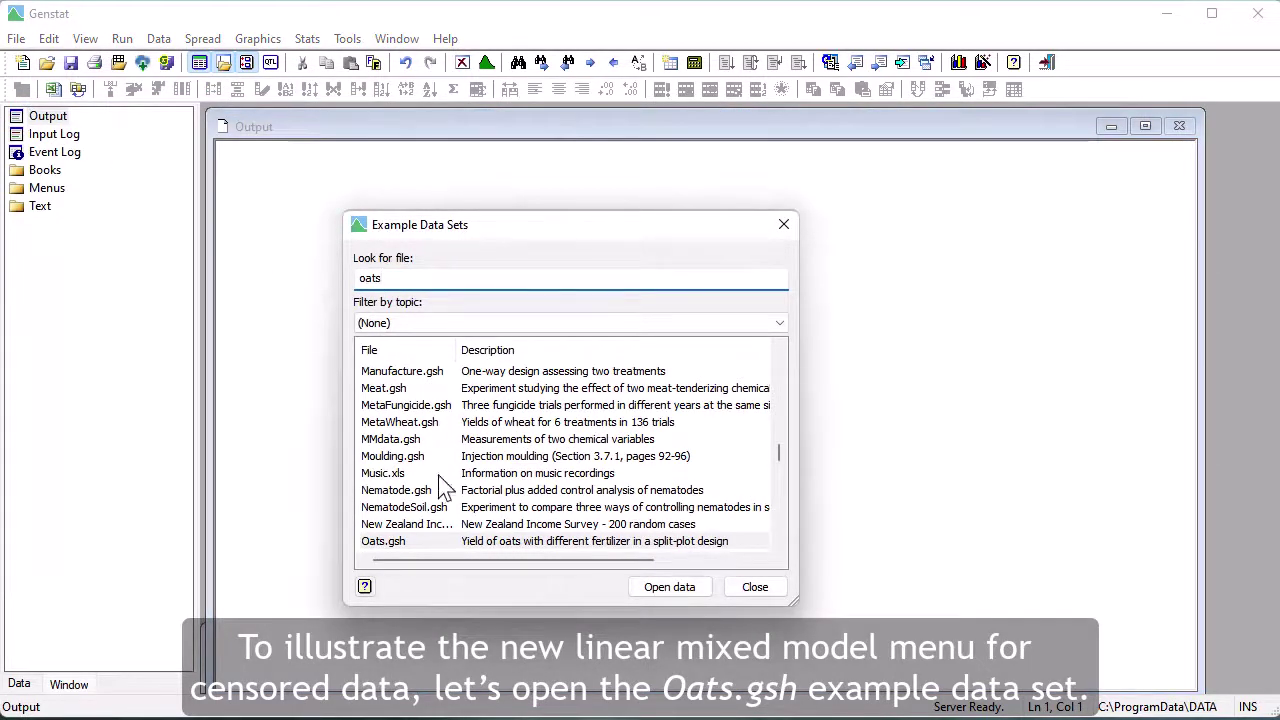
left_click(455, 546)
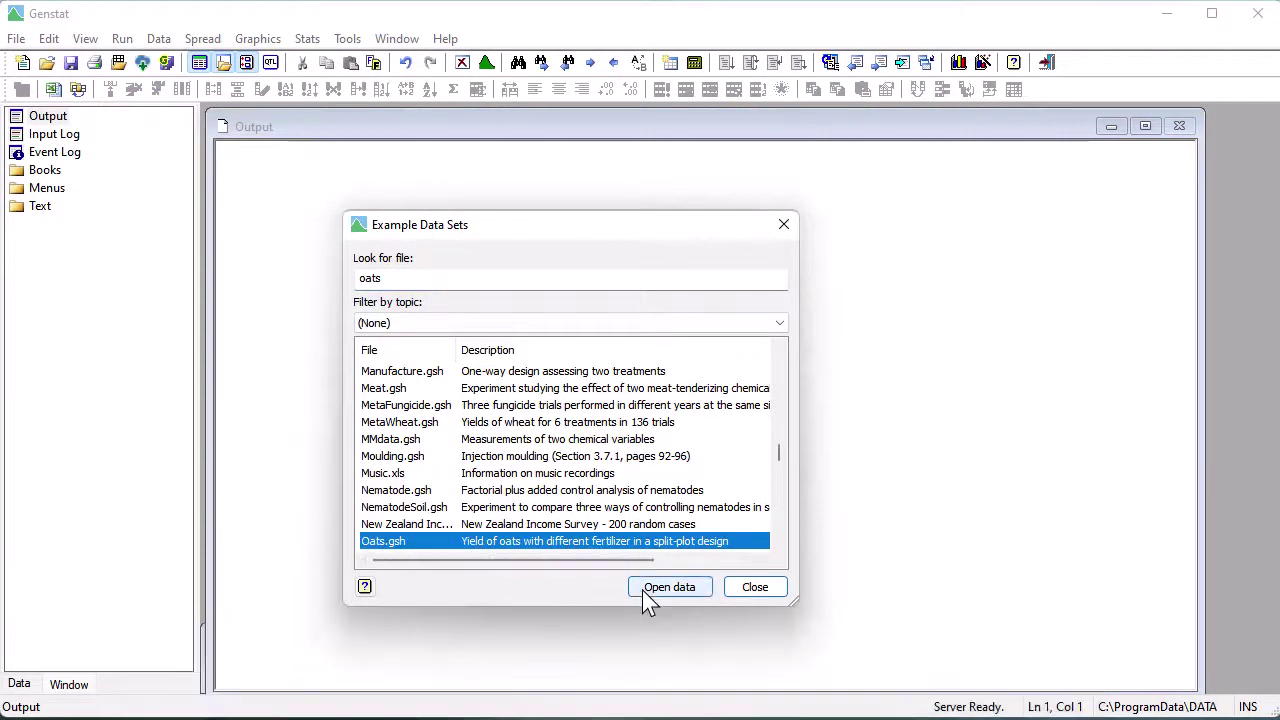
left_click(642, 590)
left_click(203, 39)
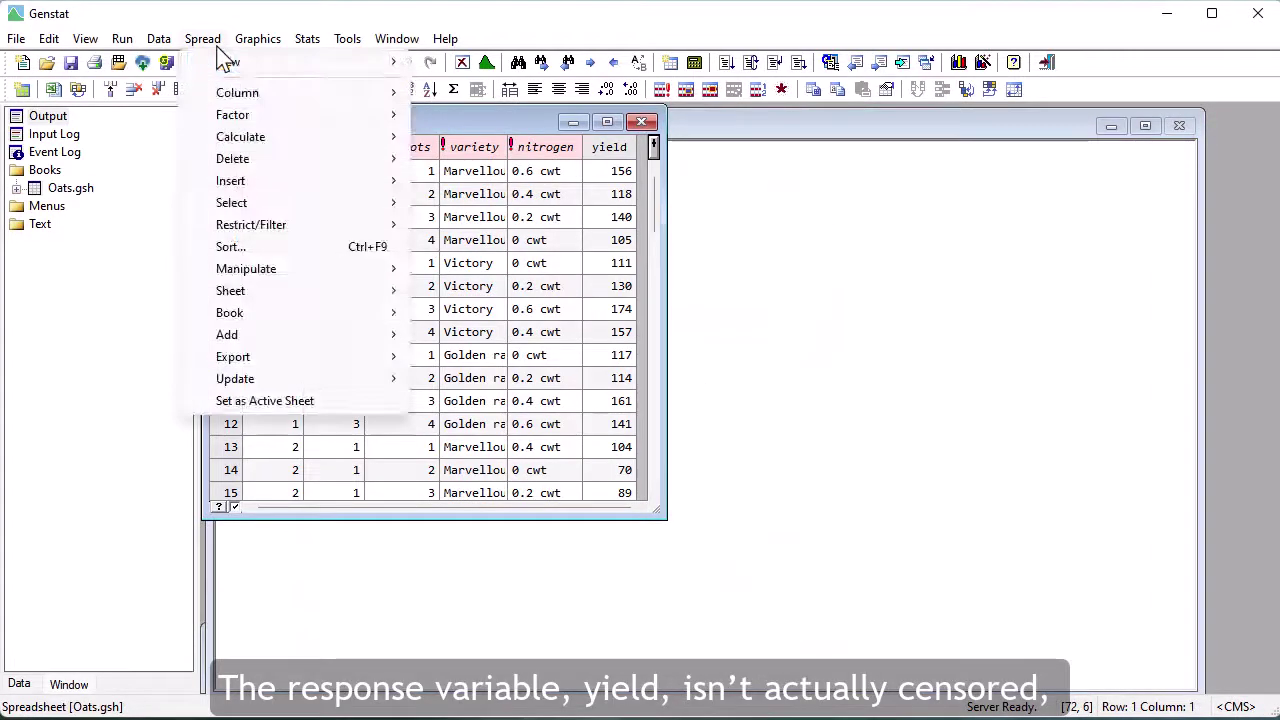
Calculate a yield_rc column as yield*(yield .LT. 130) + 130*(yield .GE. 130).
mouse_move(340, 137)
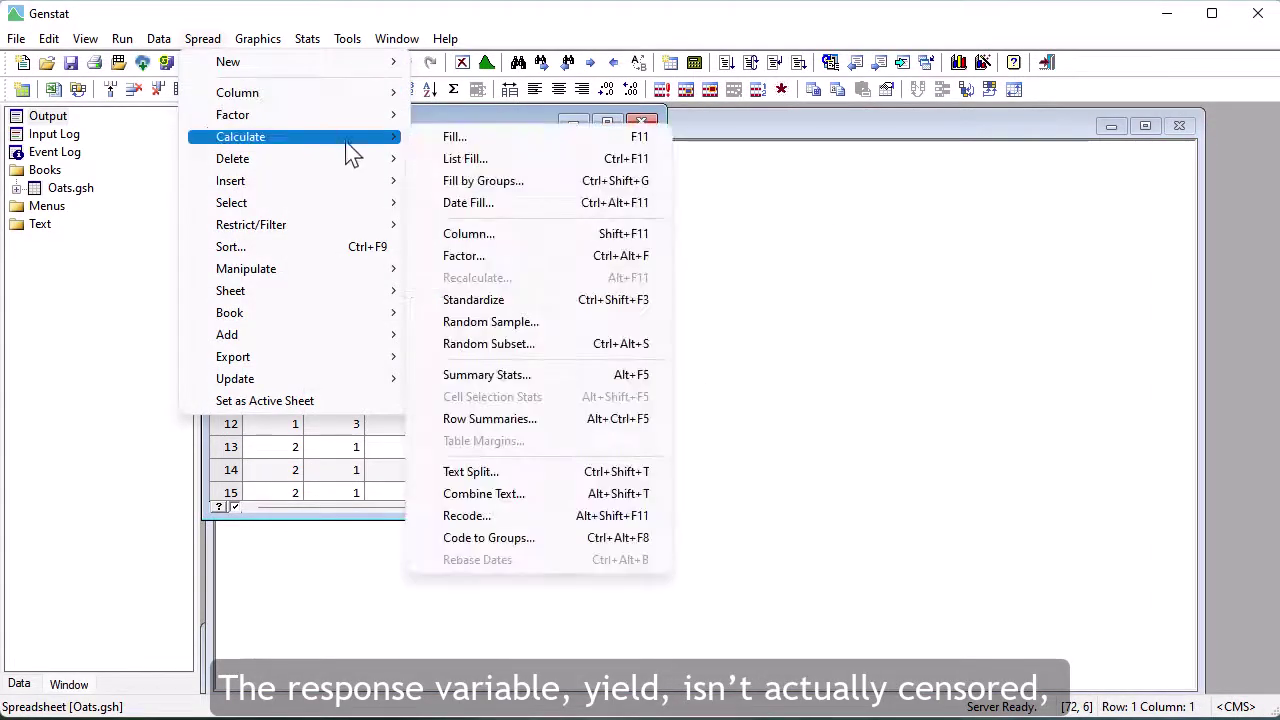
left_click(443, 231)
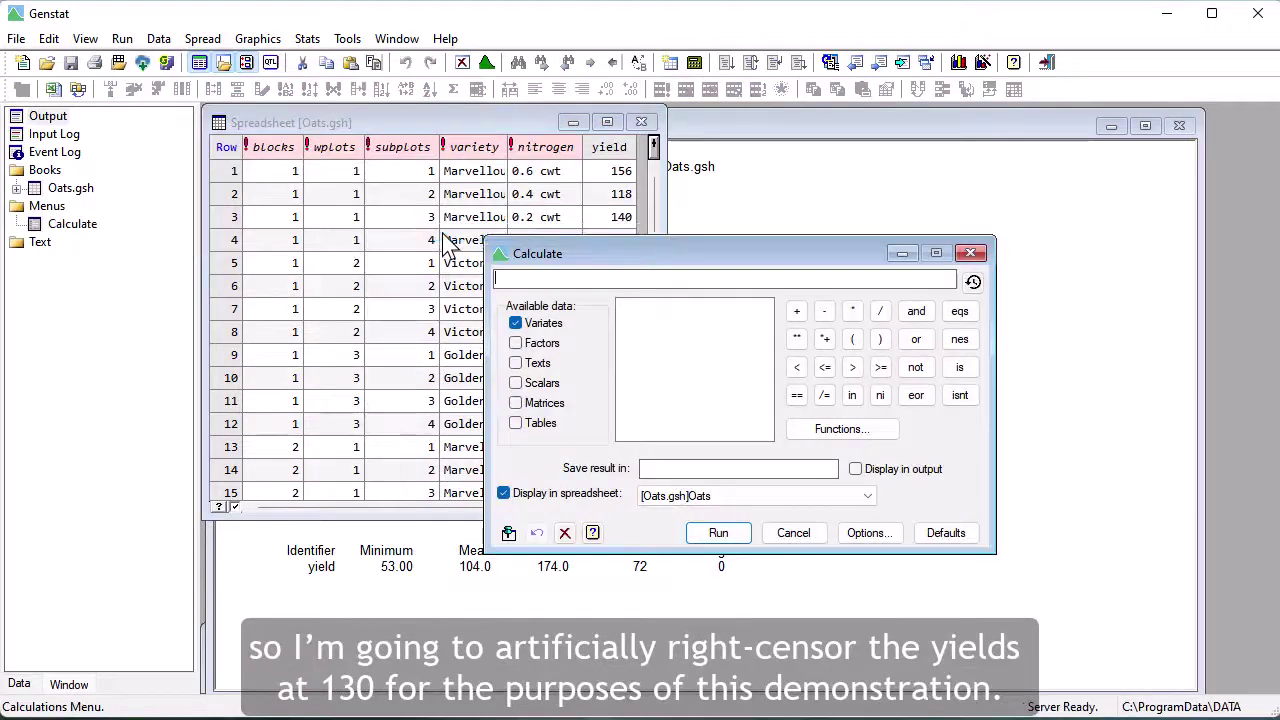
type("yield*(yield .LT. 130) + 130*(yield .GE. 130)")
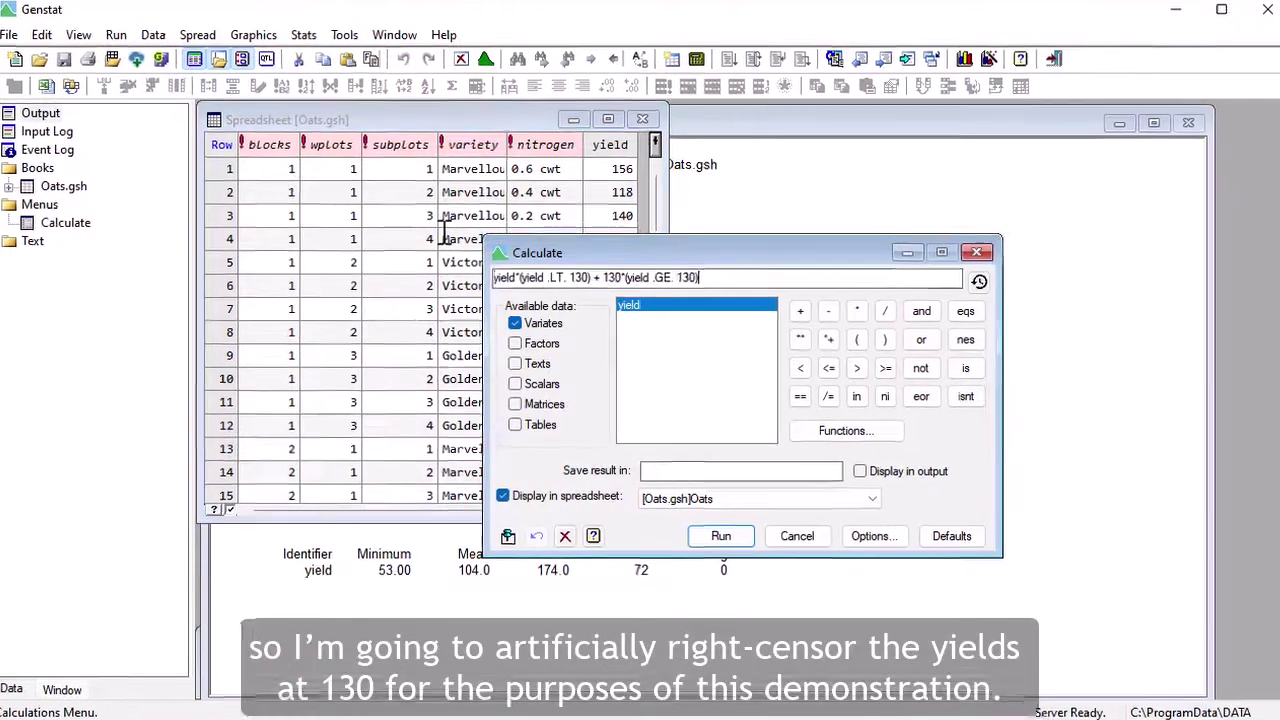
left_click(740, 470)
type("yield")
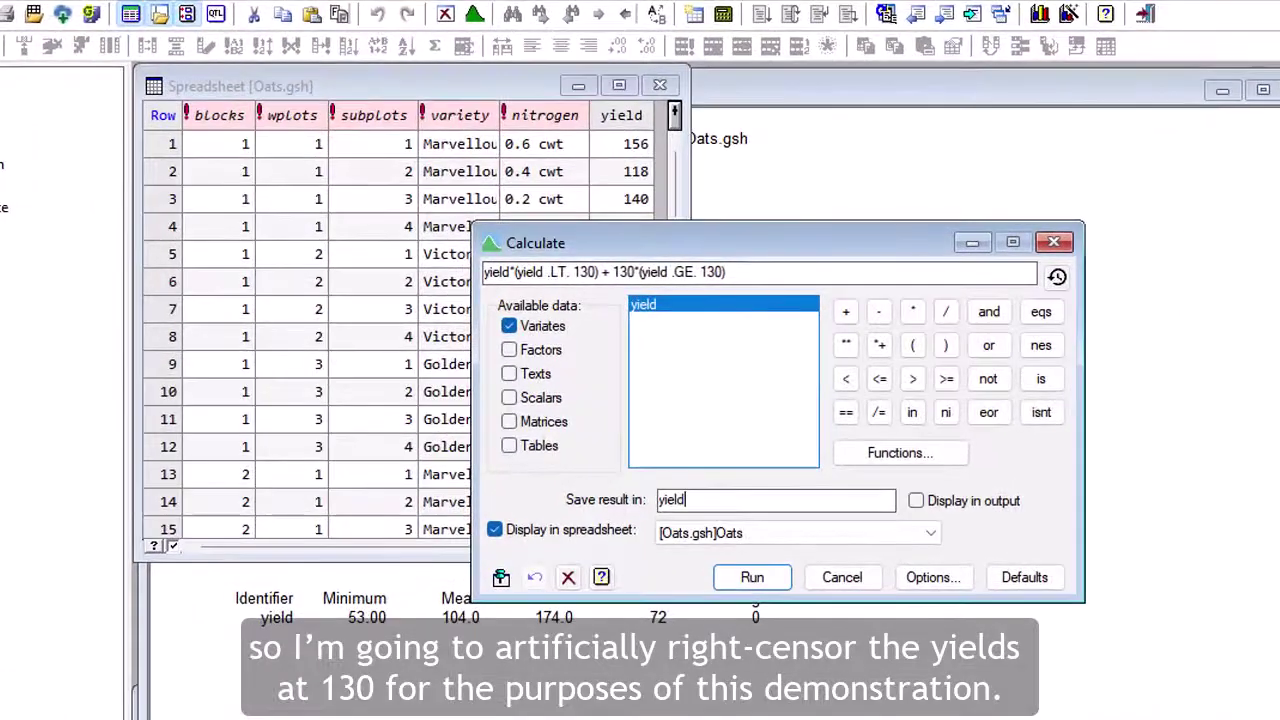
type("_rc")
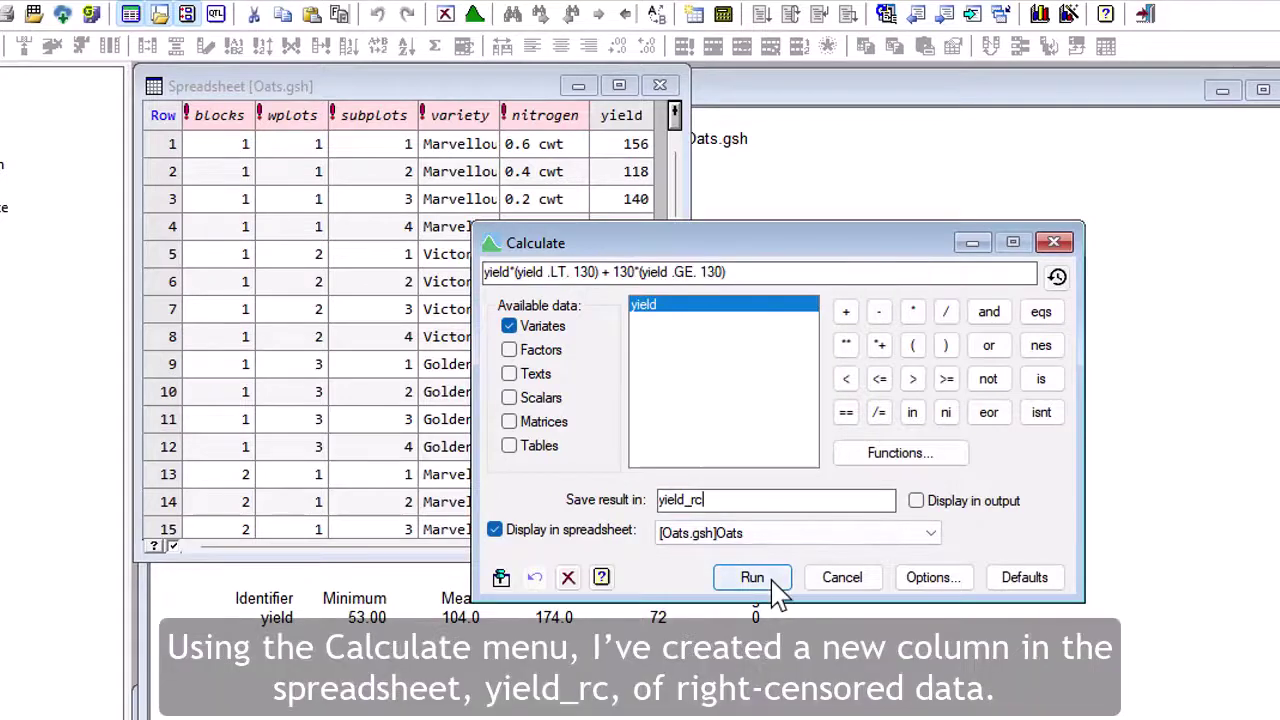
left_click(772, 585)
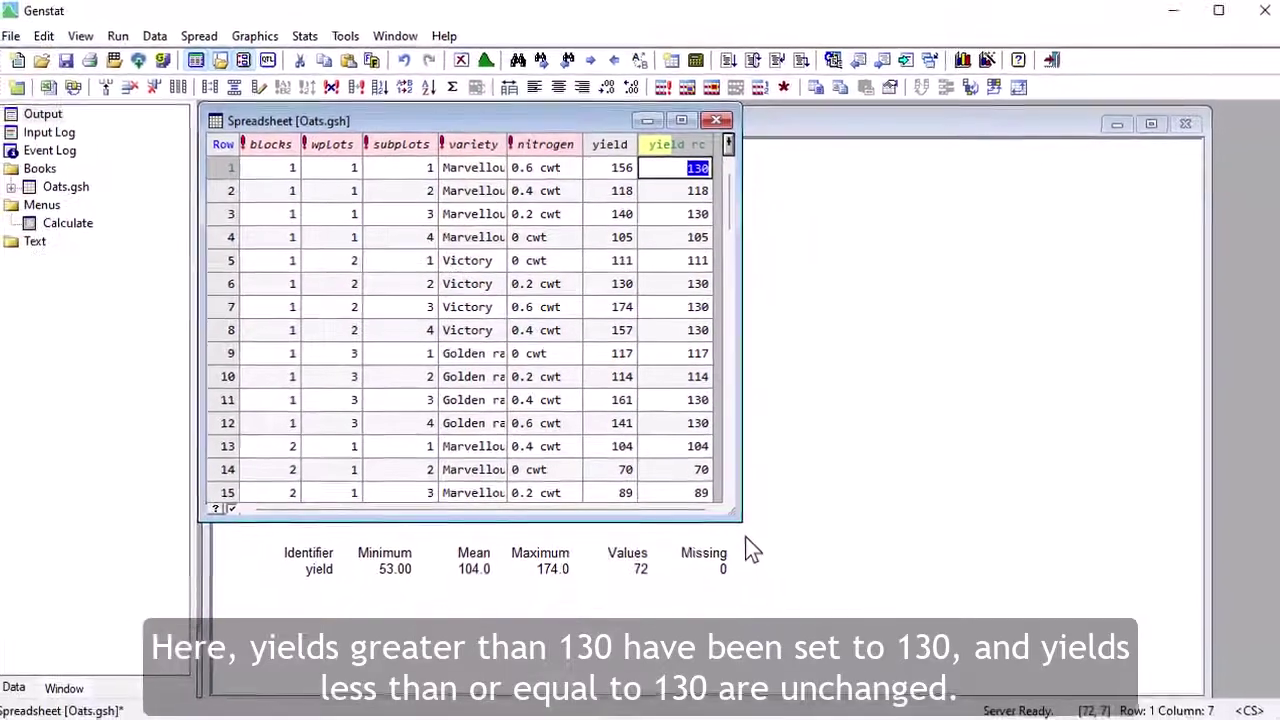
In Linear Mixed Models with Censoring, set yield_rc as response and nitrogen*variety as fixed model.
left_click(307, 40)
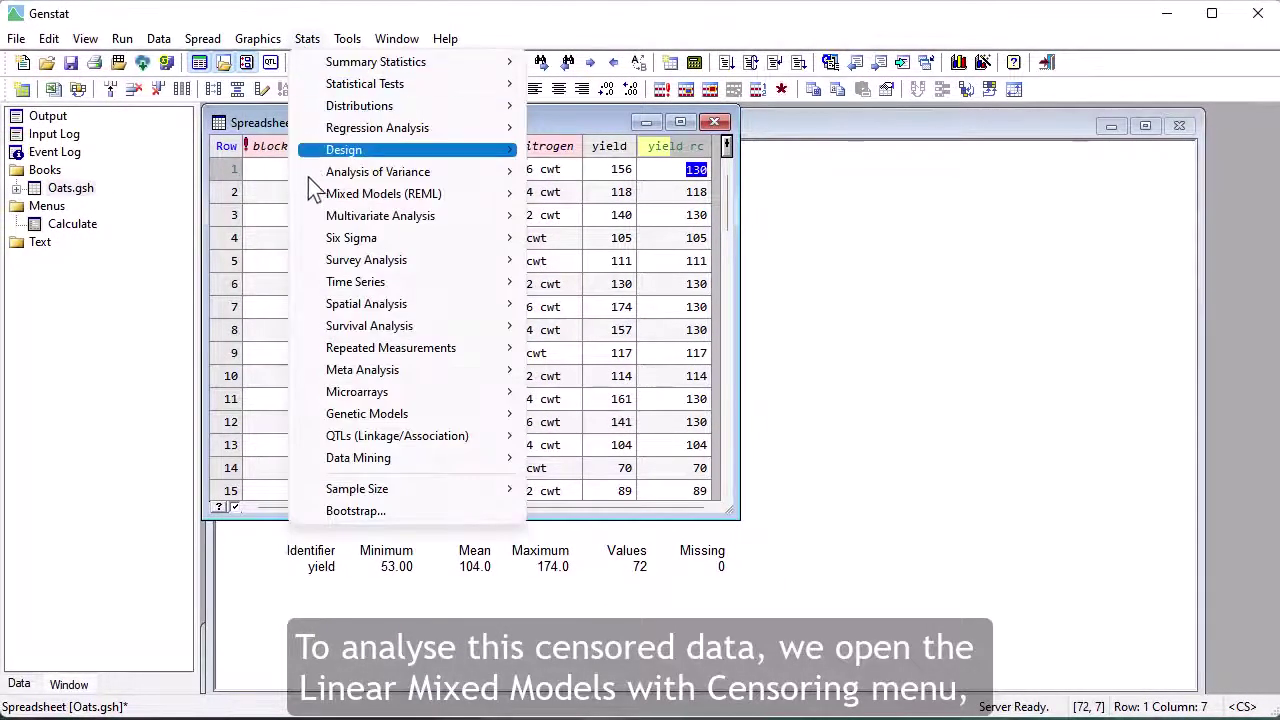
mouse_move(310, 193)
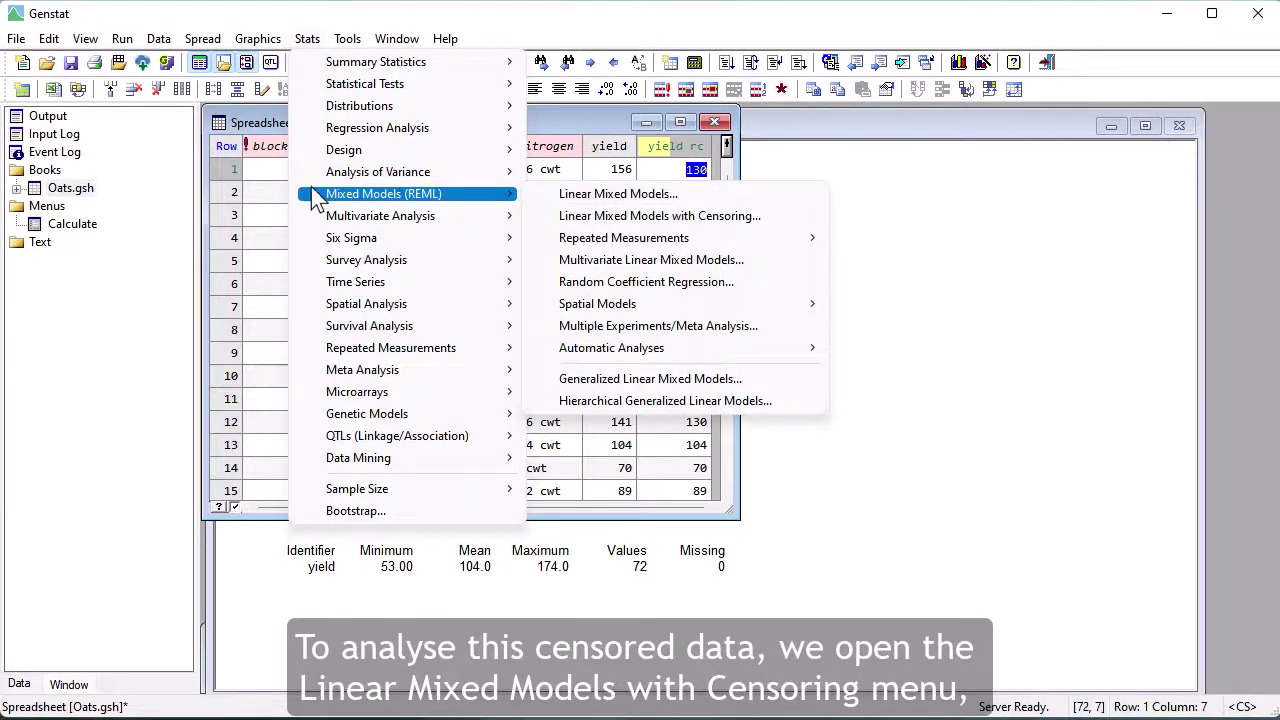
left_click(541, 219)
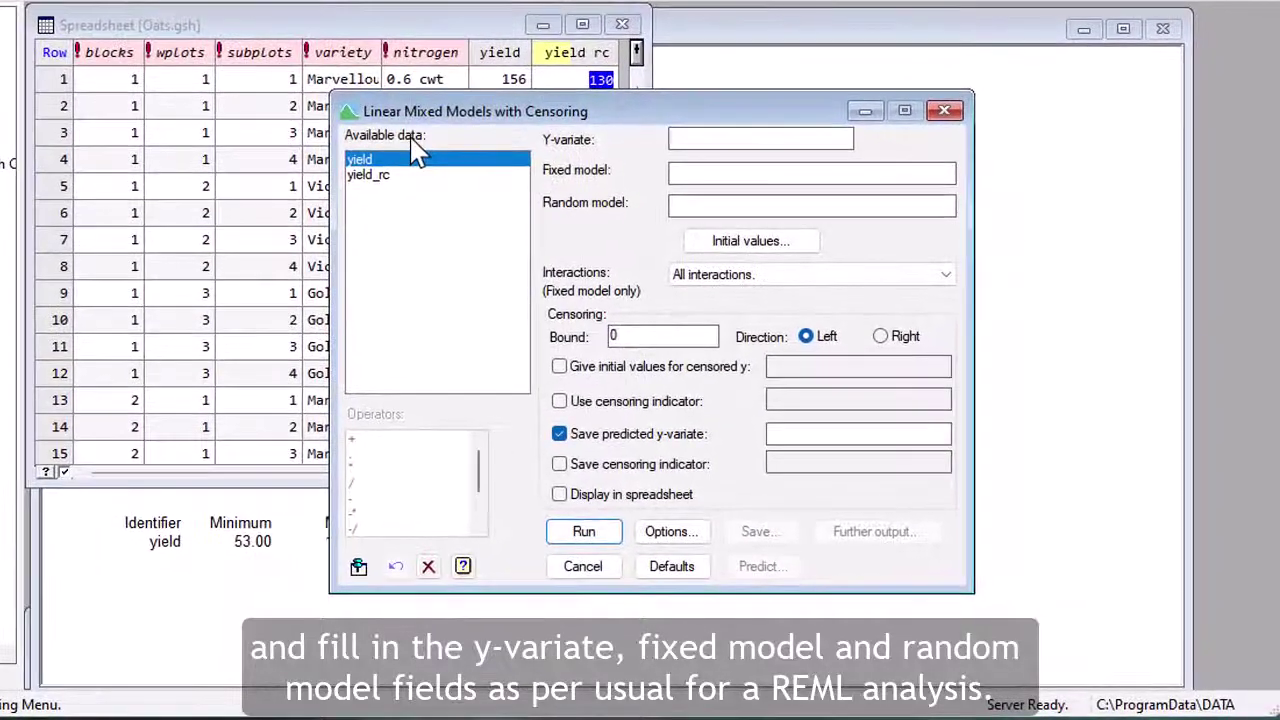
double_click(395, 176)
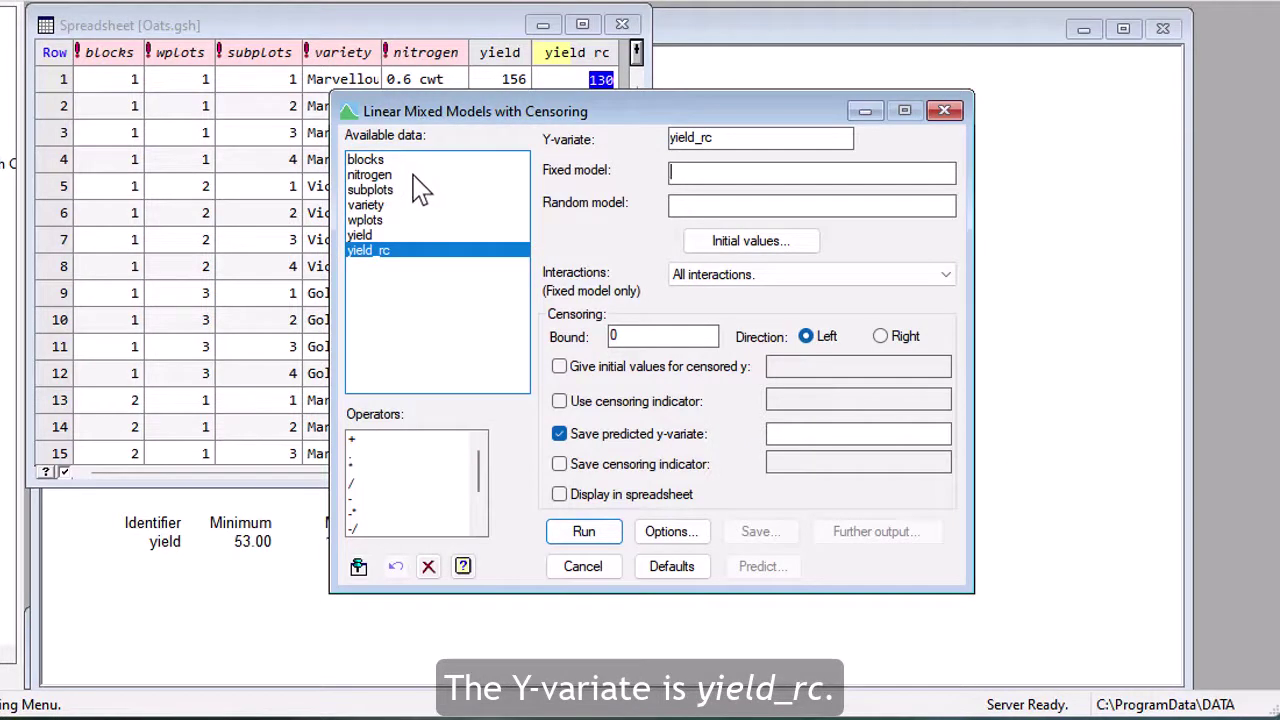
double_click(421, 189)
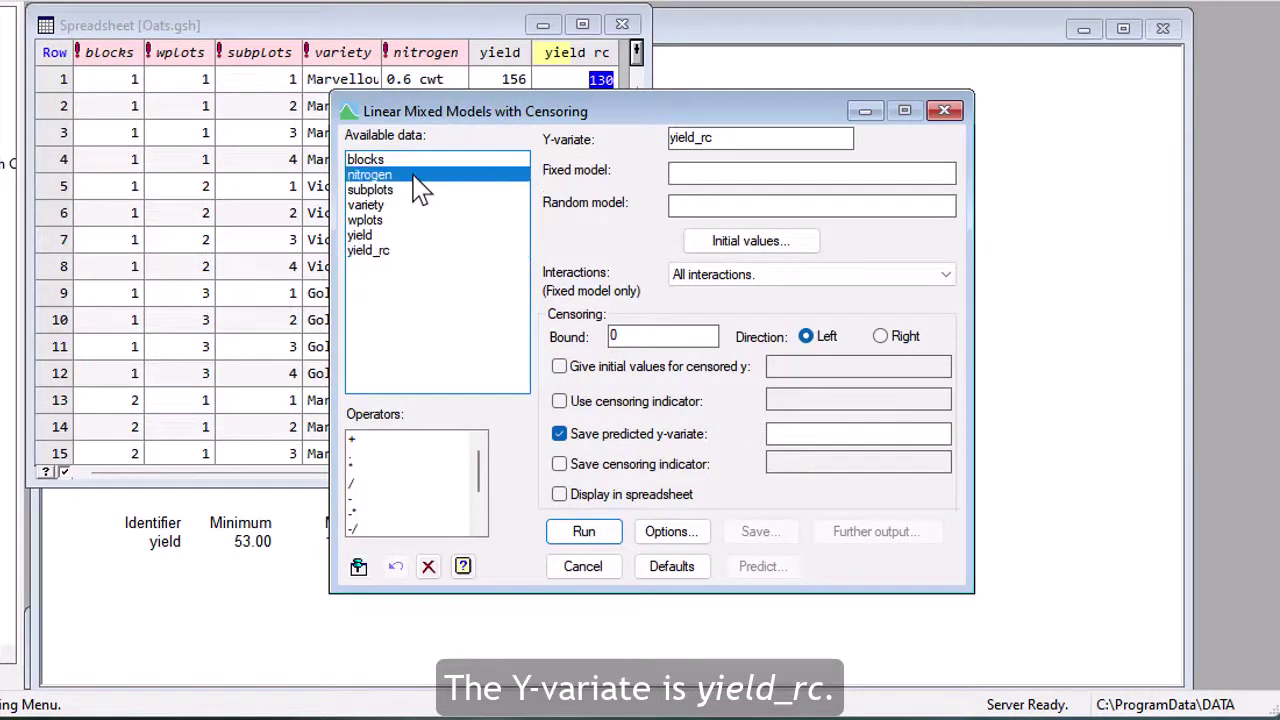
double_click(352, 466)
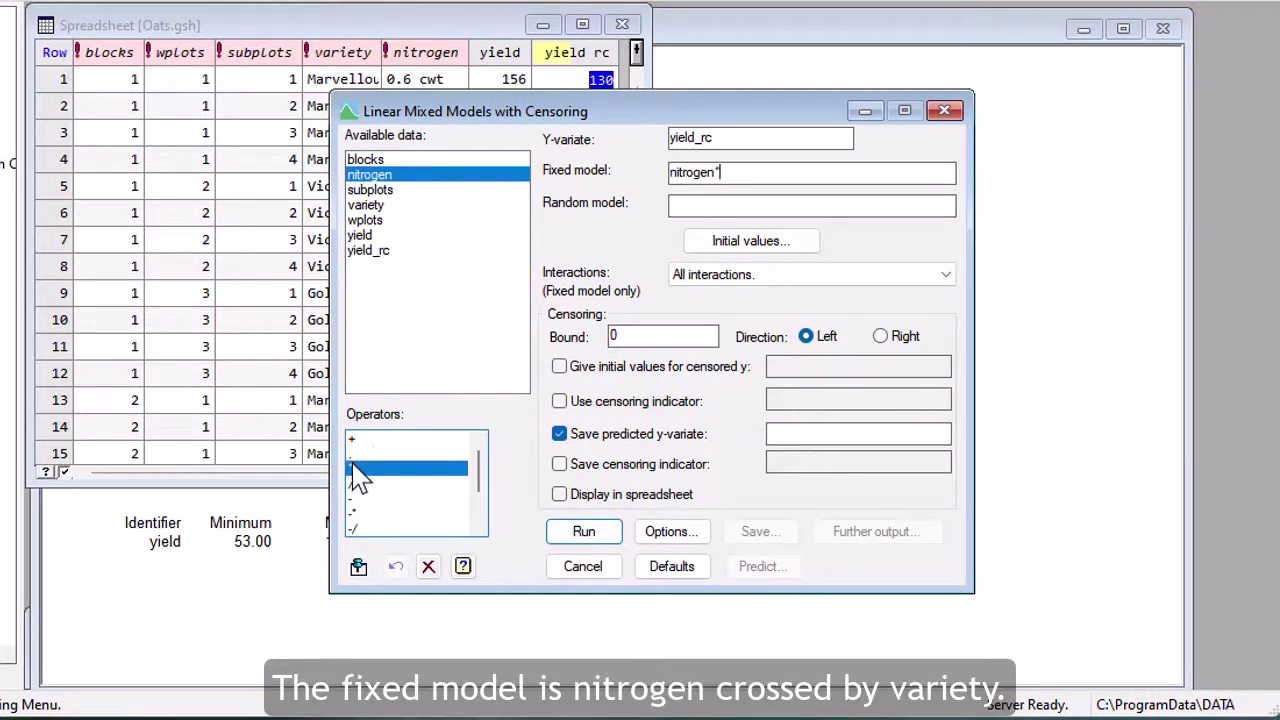
double_click(385, 206)
Set the random model to blocks/wplots/subplots.
double_click(374, 162)
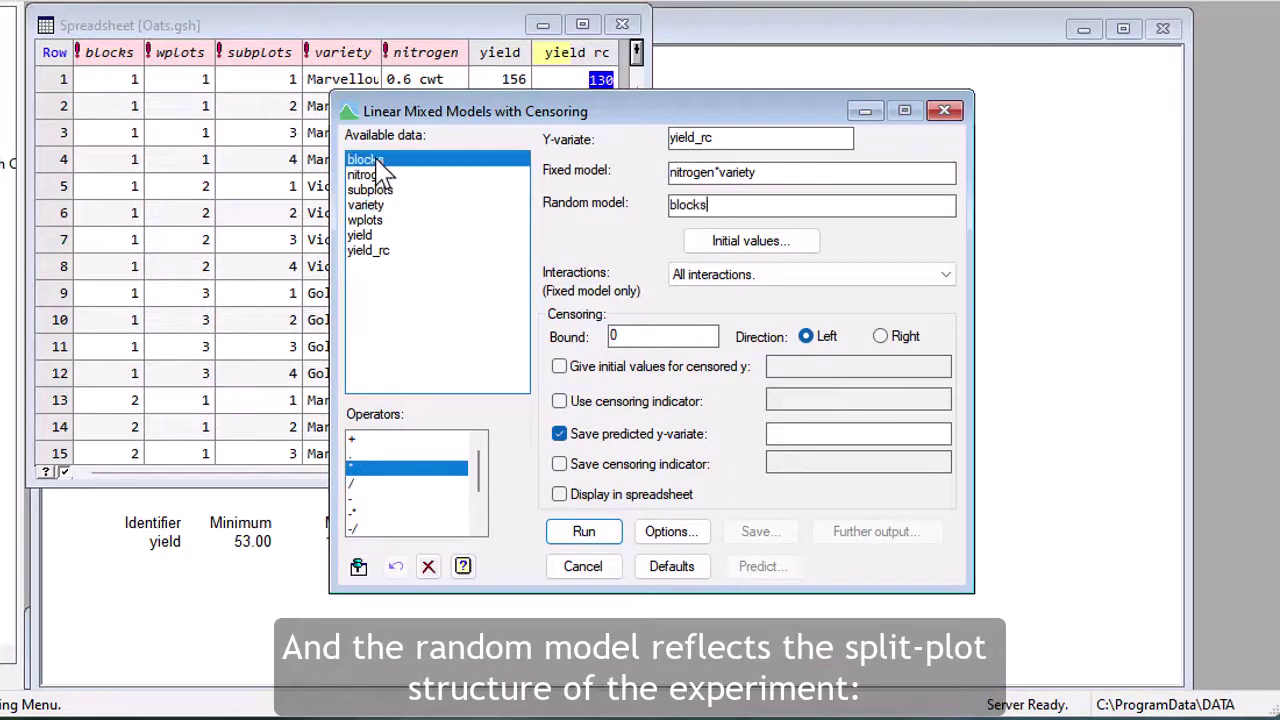
type("/")
double_click(394, 220)
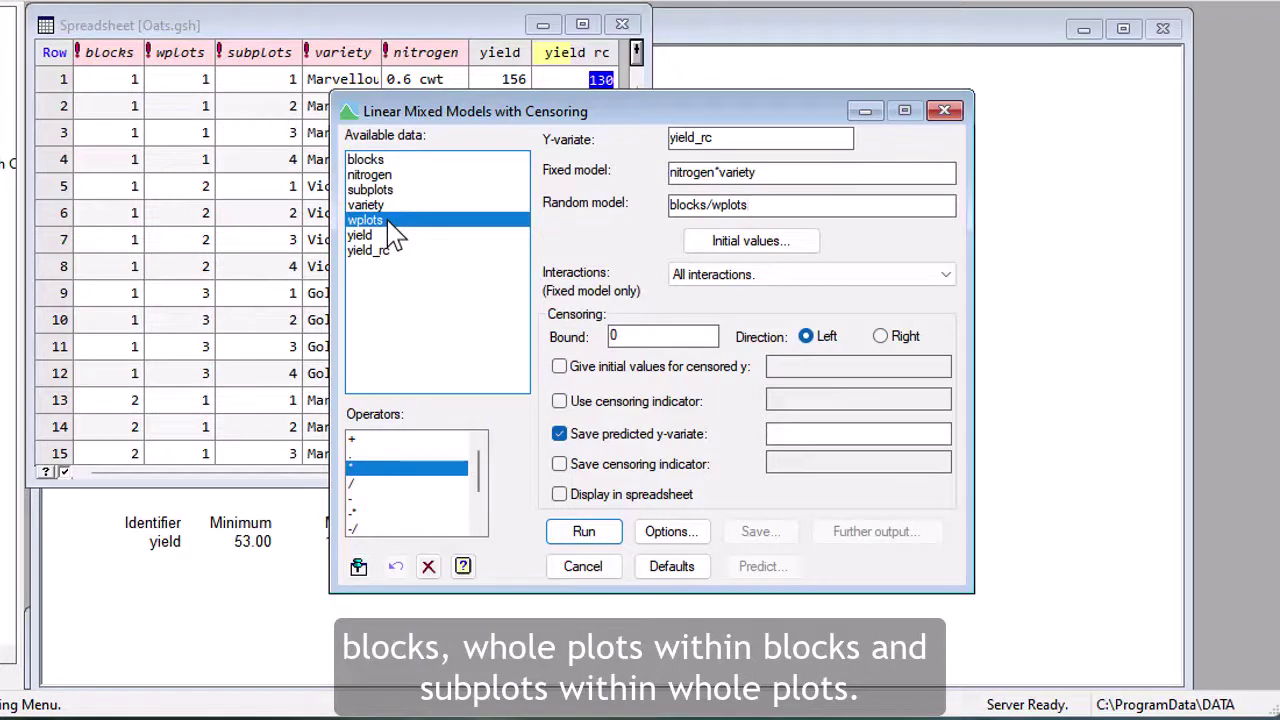
double_click(408, 192)
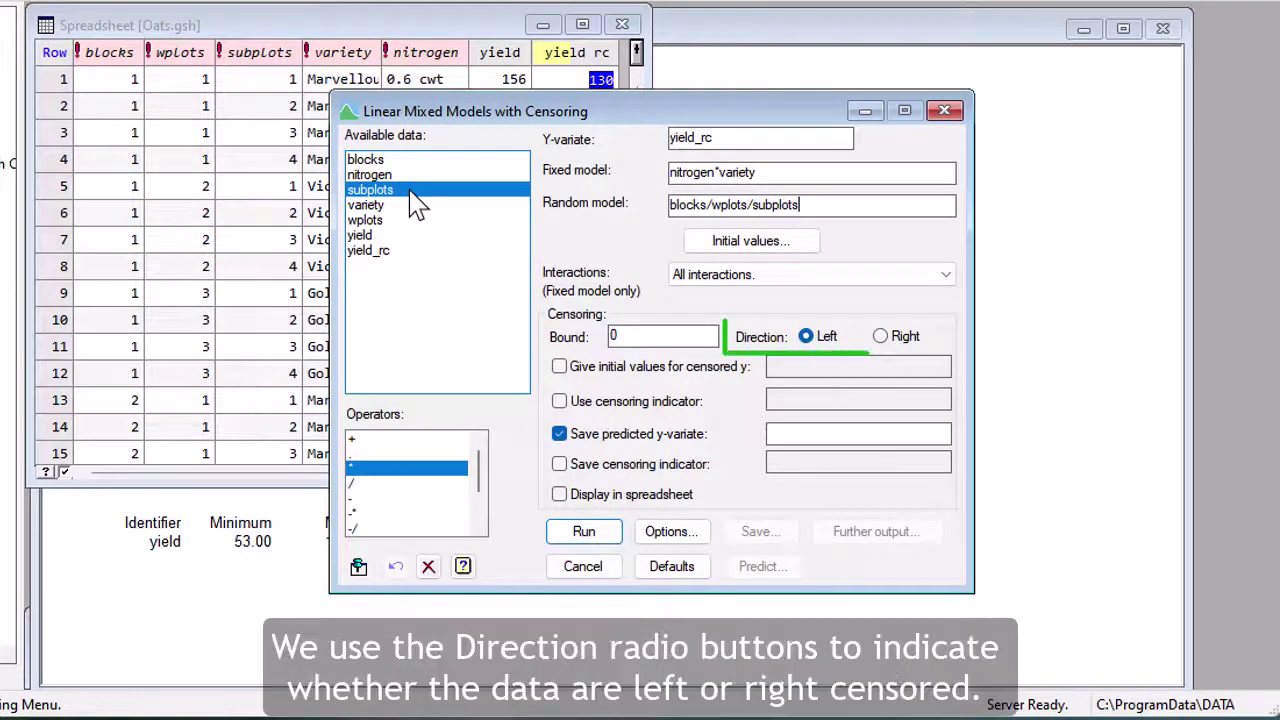
Set the censoring direction to Right with a bound of 130.
left_click(890, 345)
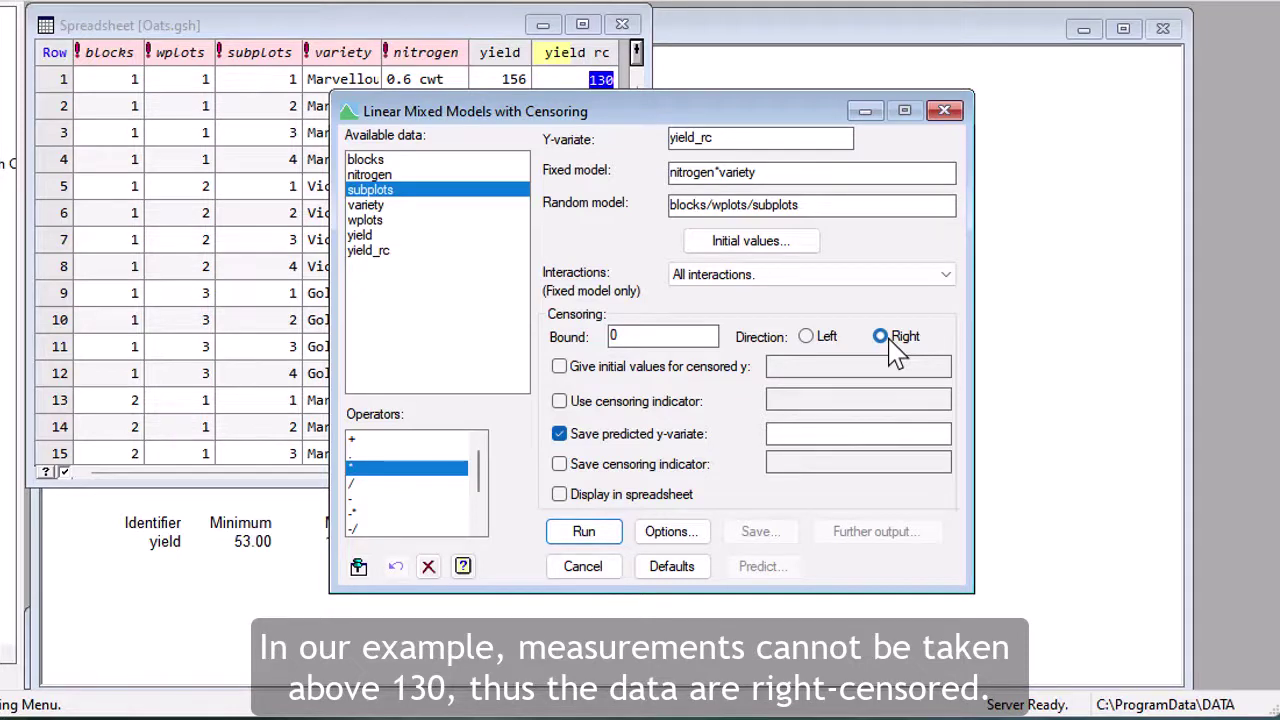
double_click(615, 336)
type("130")
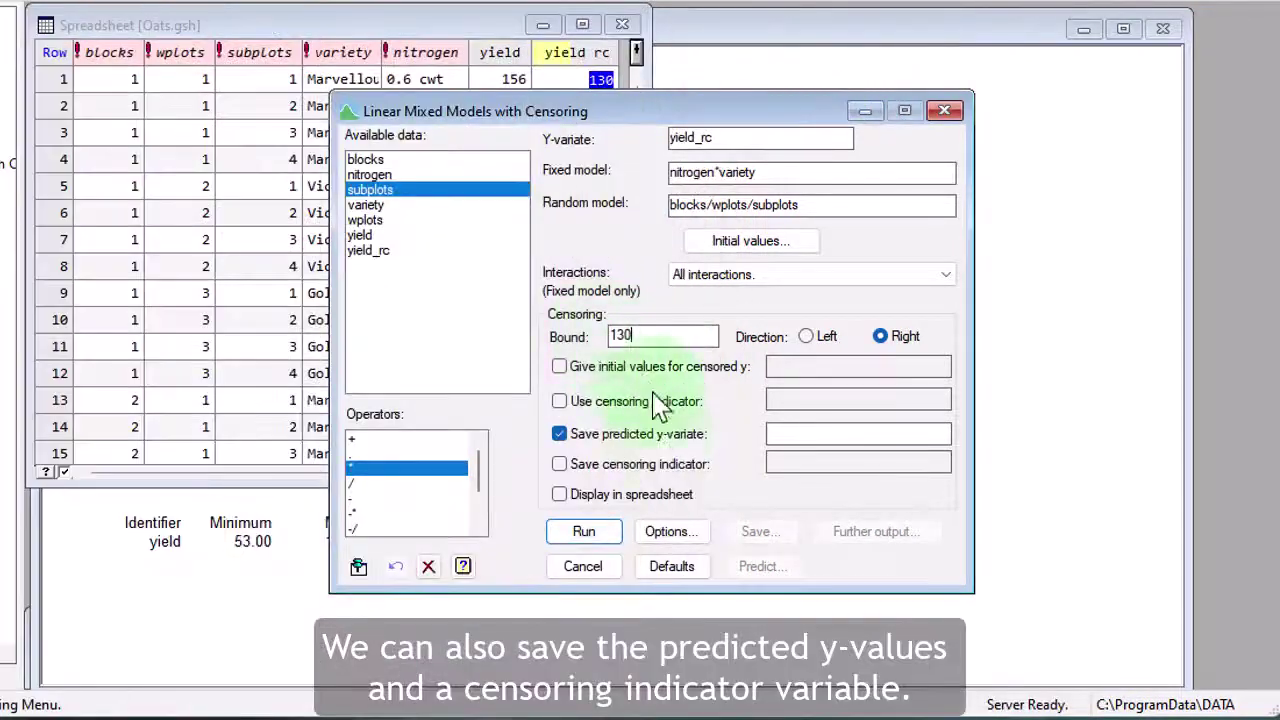
Turn off Save predicted y-variate and bring up the censoring Options dialog.
left_click(598, 440)
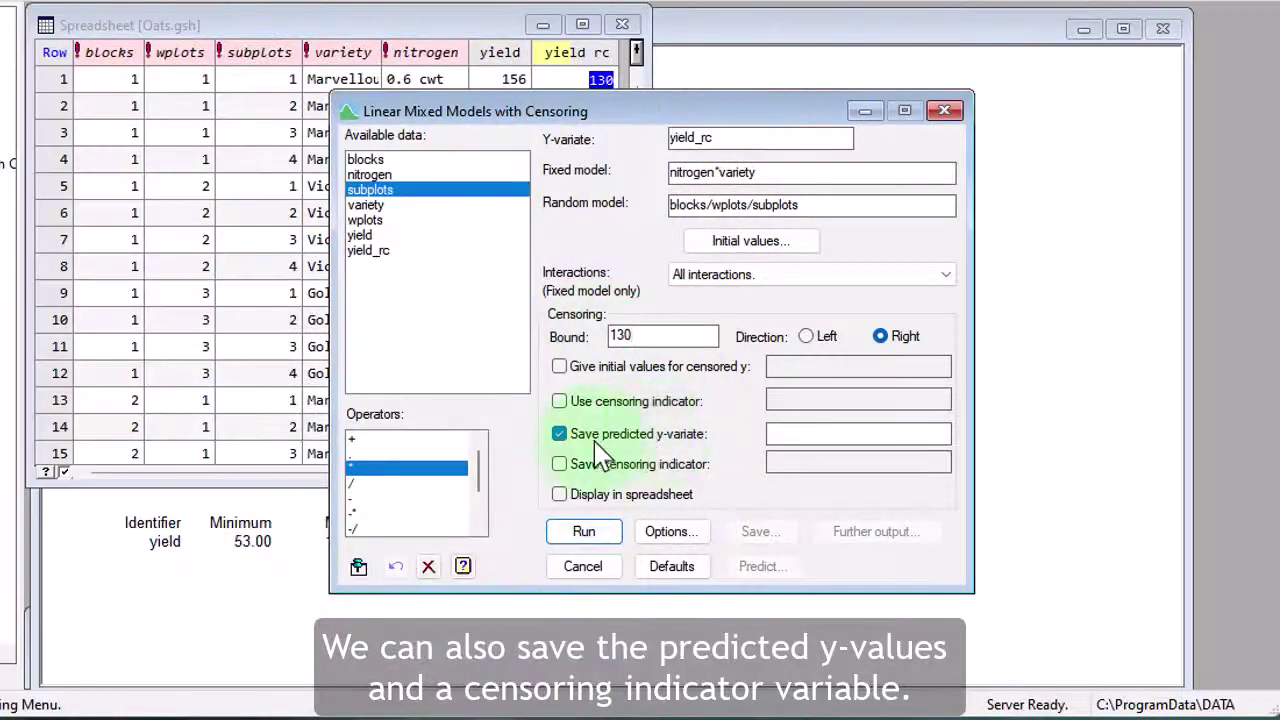
left_click(559, 436)
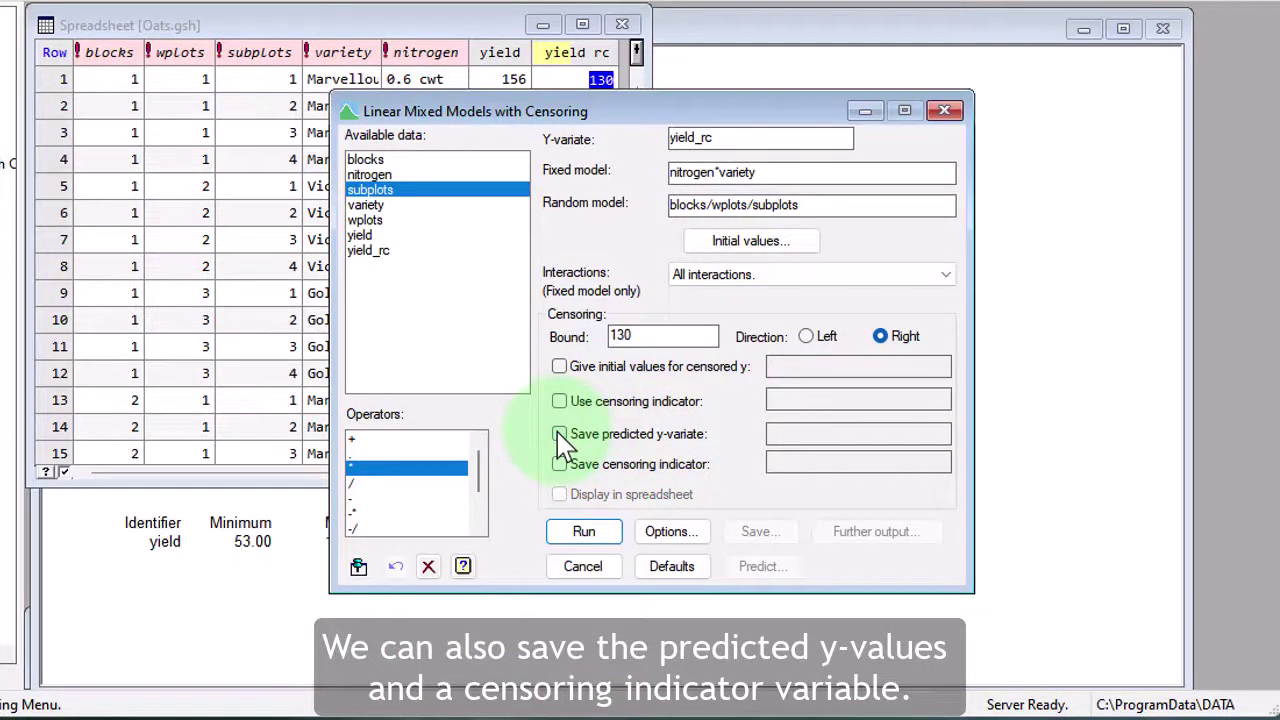
left_click(672, 533)
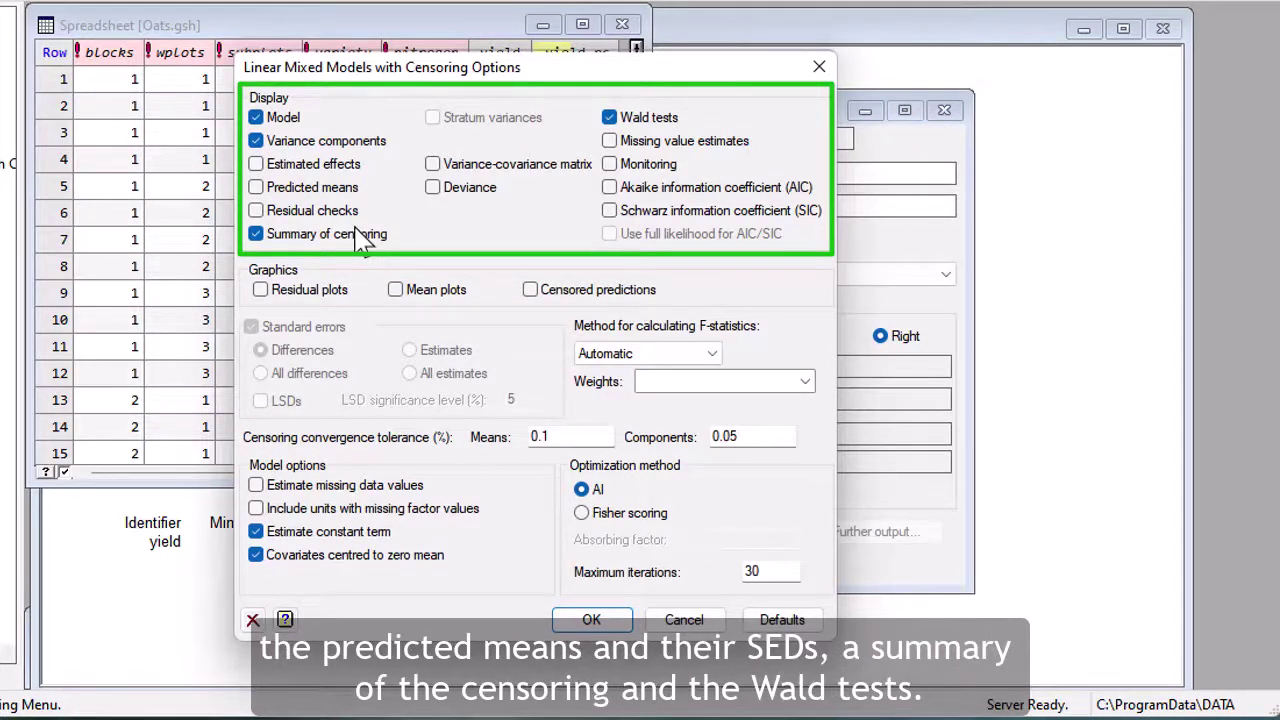
Request predicted means, residual plots and censored predictions in the output options.
left_click(256, 188)
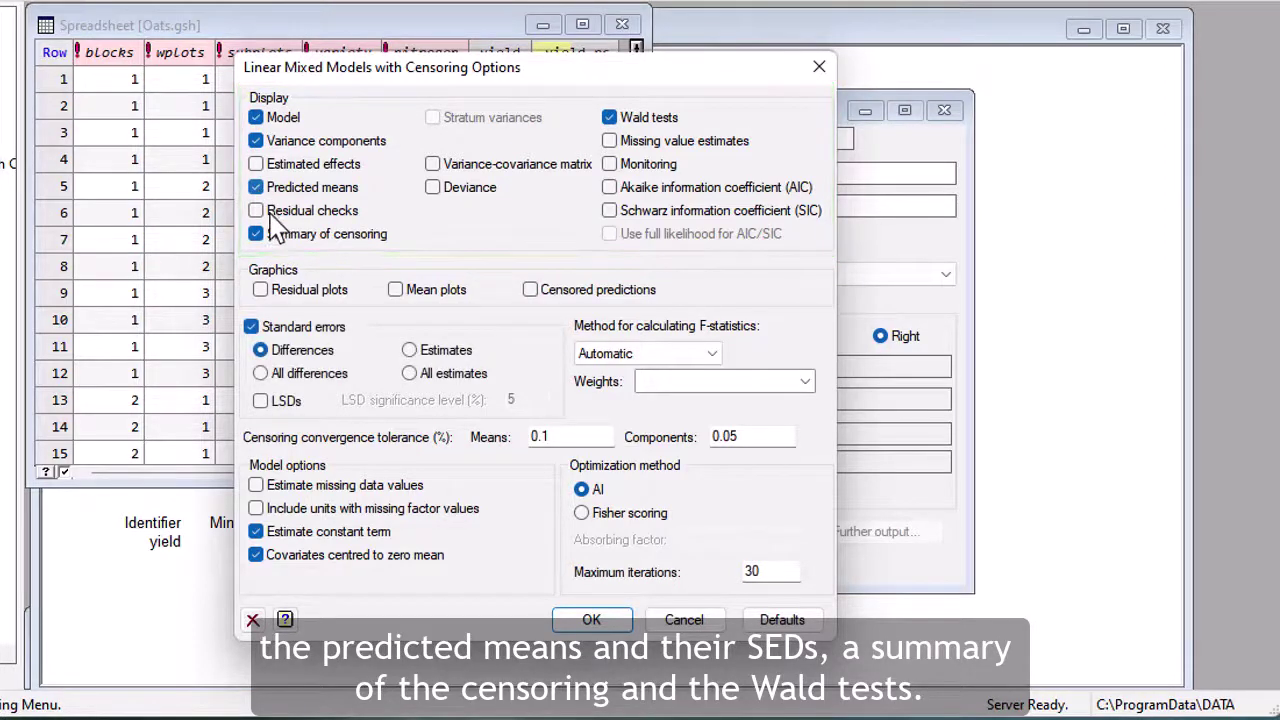
left_click(261, 291)
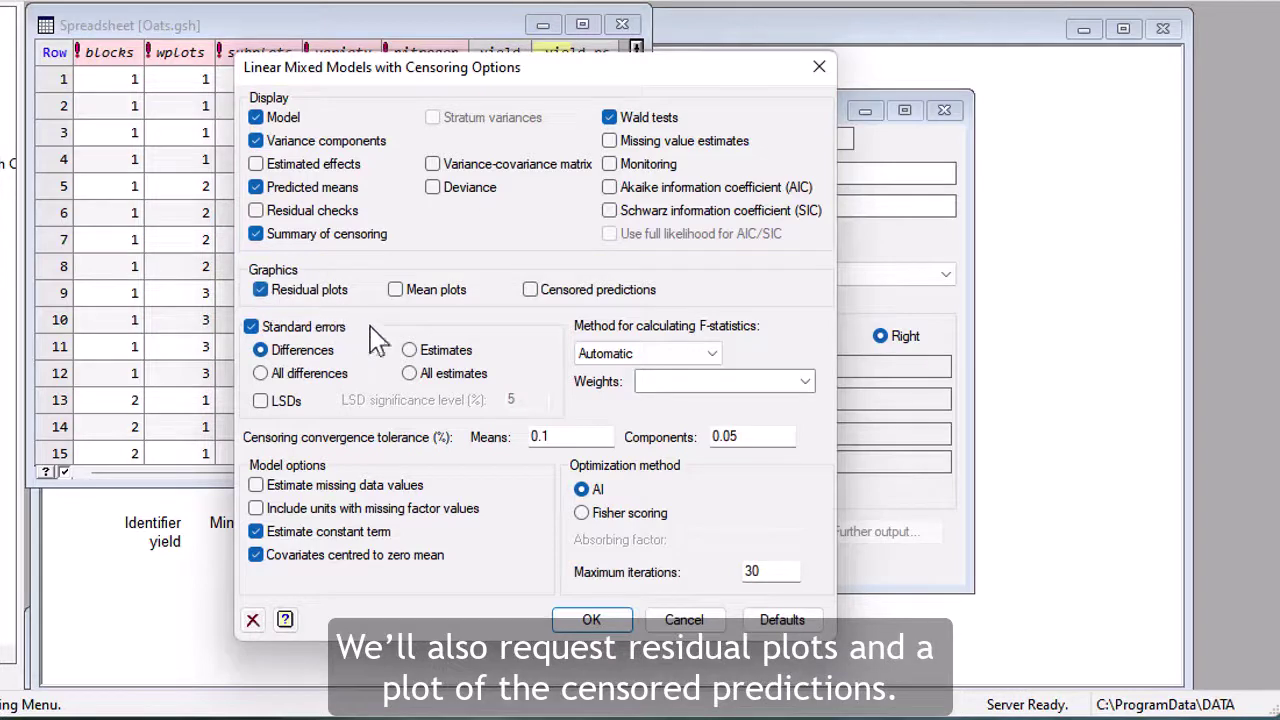
left_click(530, 290)
left_click(592, 620)
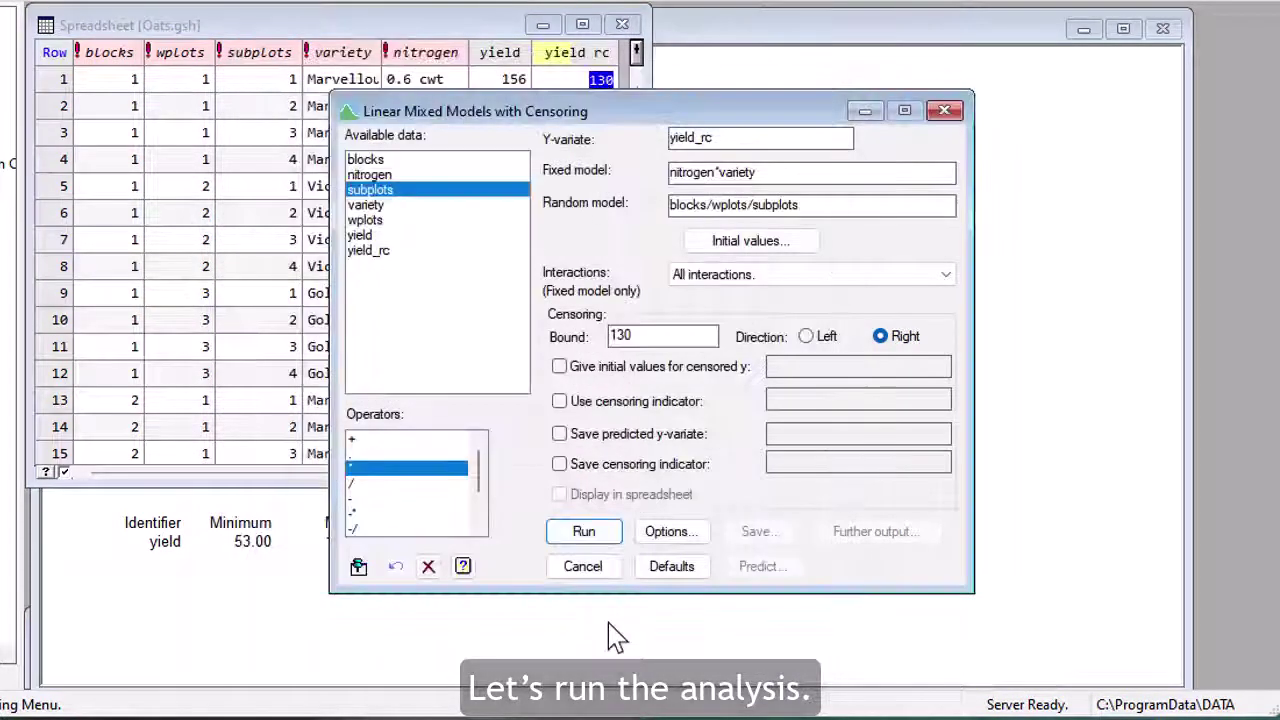
Run the censored mixed model and view the censored predictions scatterplot.
left_click(609, 539)
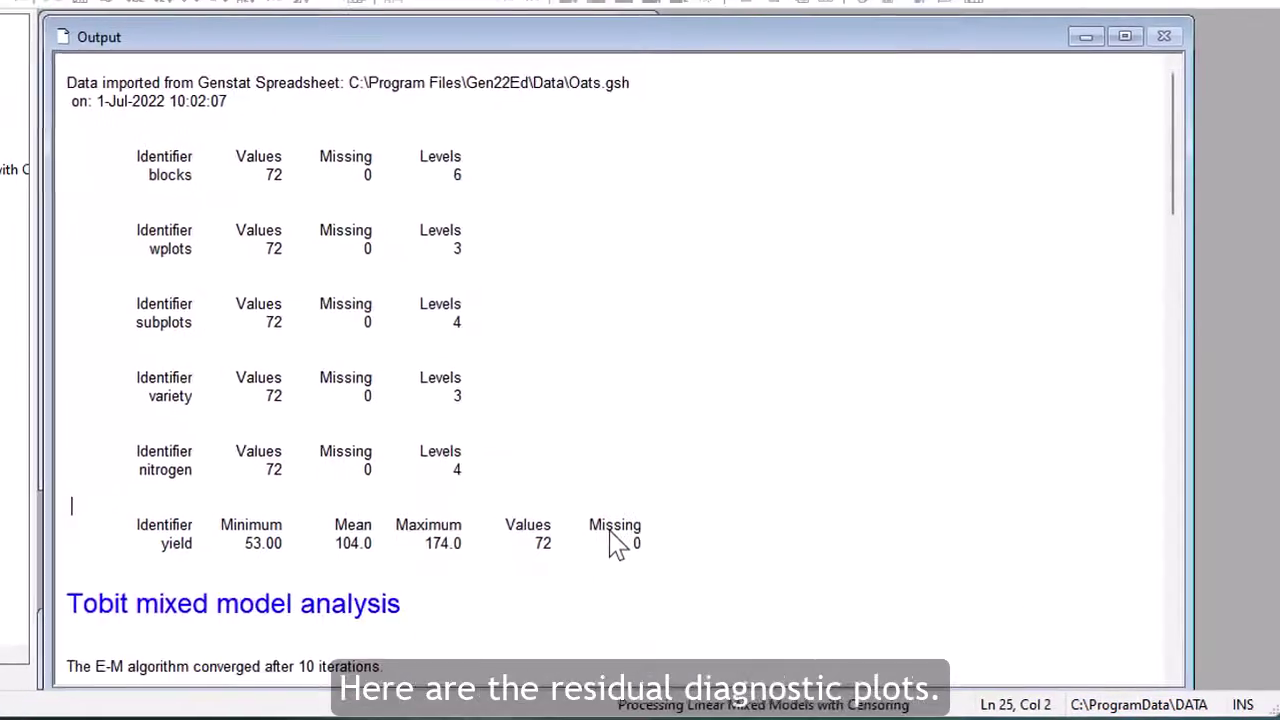
left_click(543, 53)
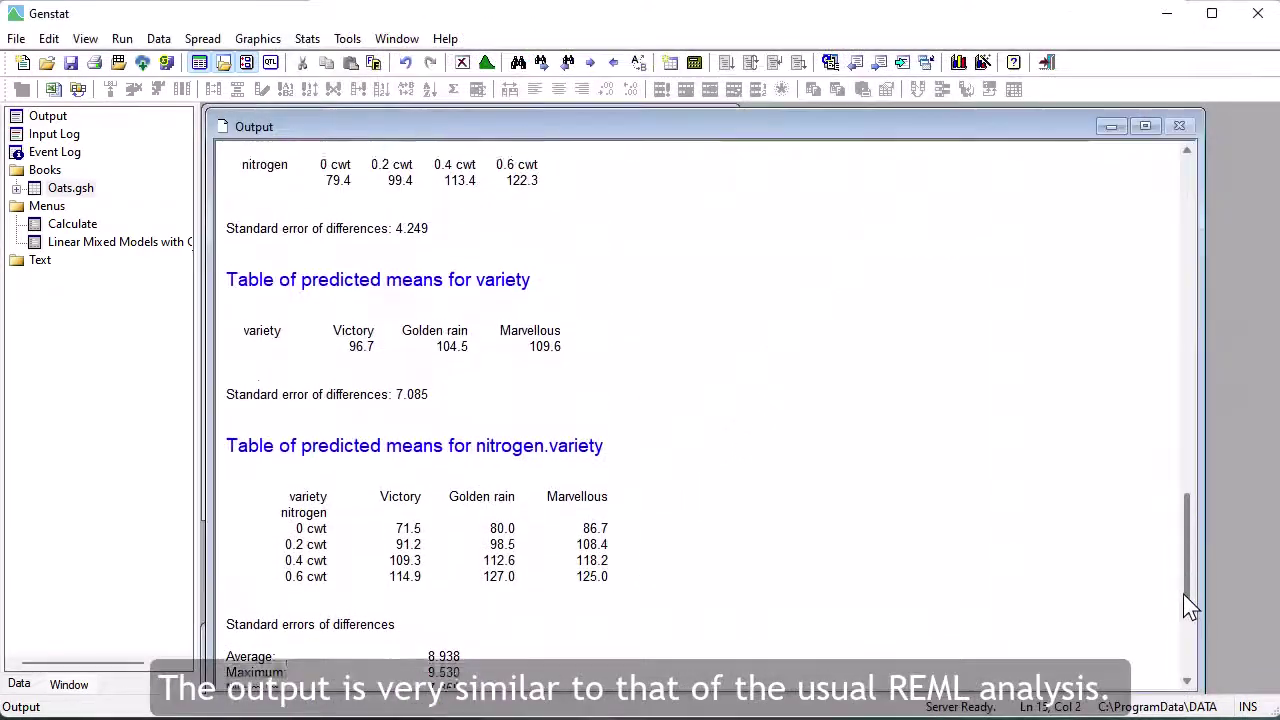
Load the 'What's new in Genstat for Windows 22nd Edition' page from the Start Page.
left_click_drag(1188, 606, 1162, 368)
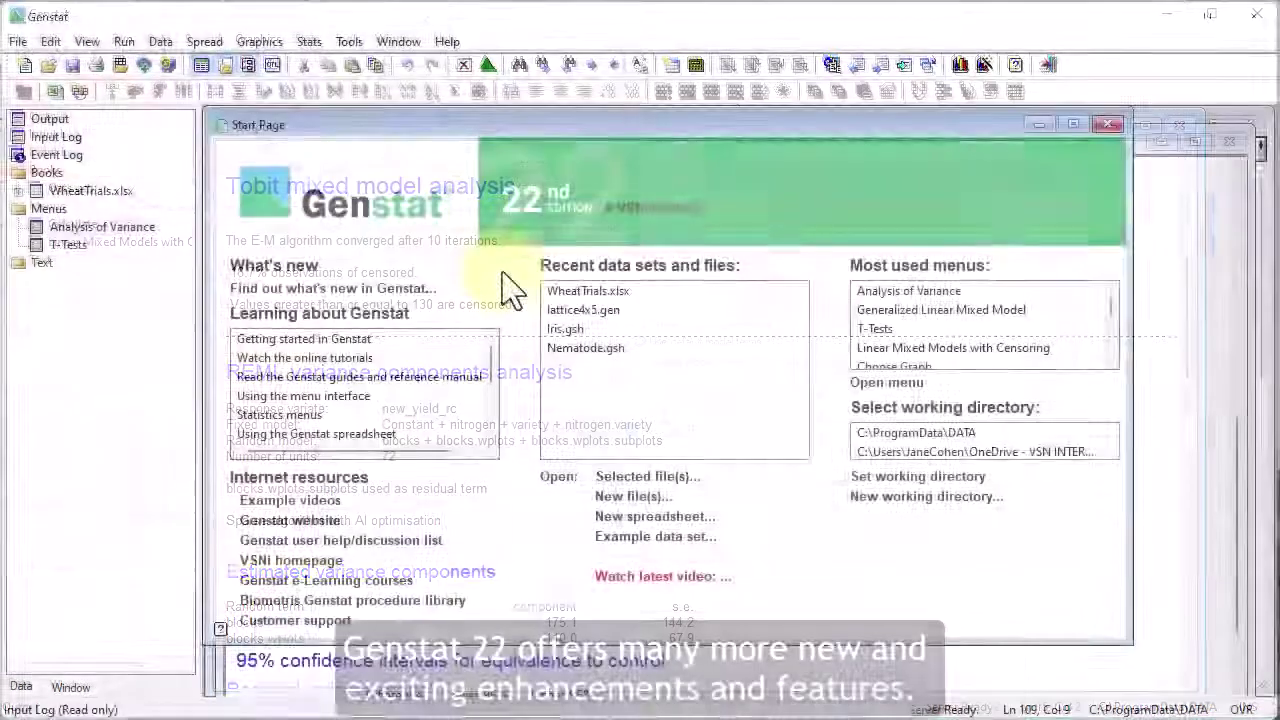
left_click(440, 290)
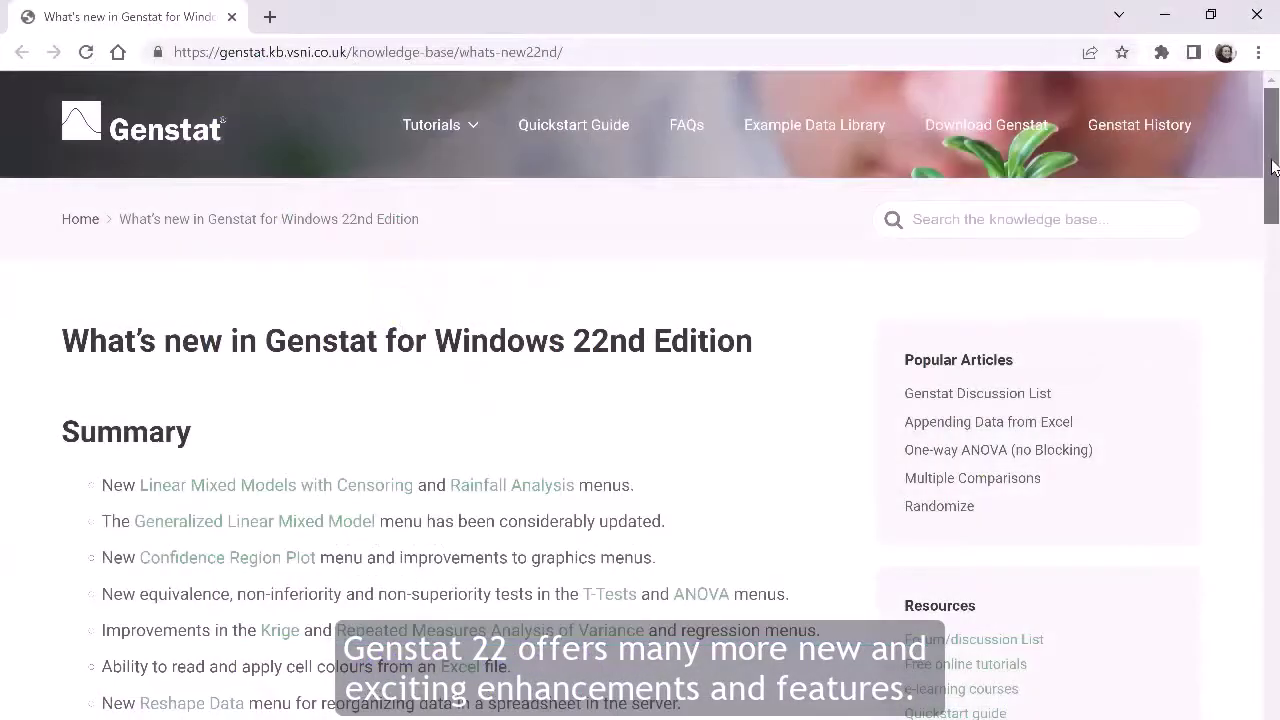